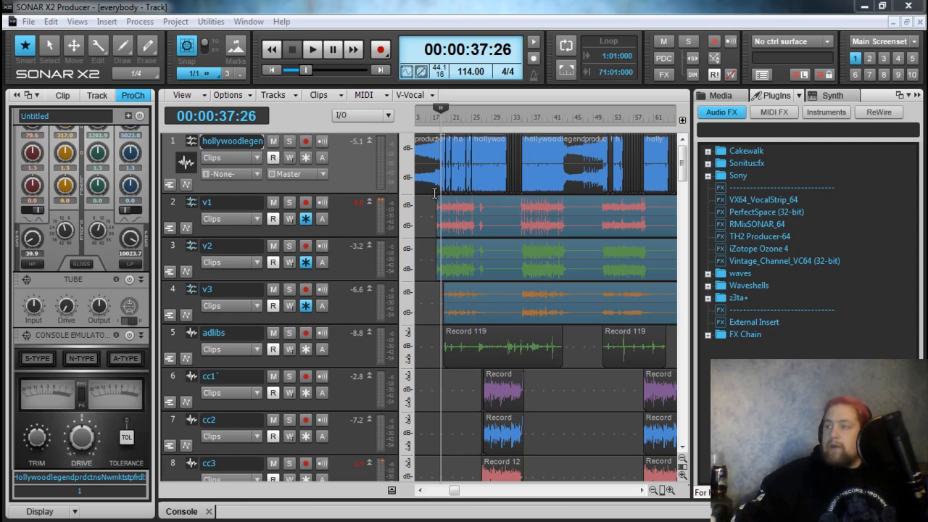
Place the playhead at 00:00:33:20 and look through the plug-ins in the waves folder
{"action": "left_click", "coordinate": [430, 119]}
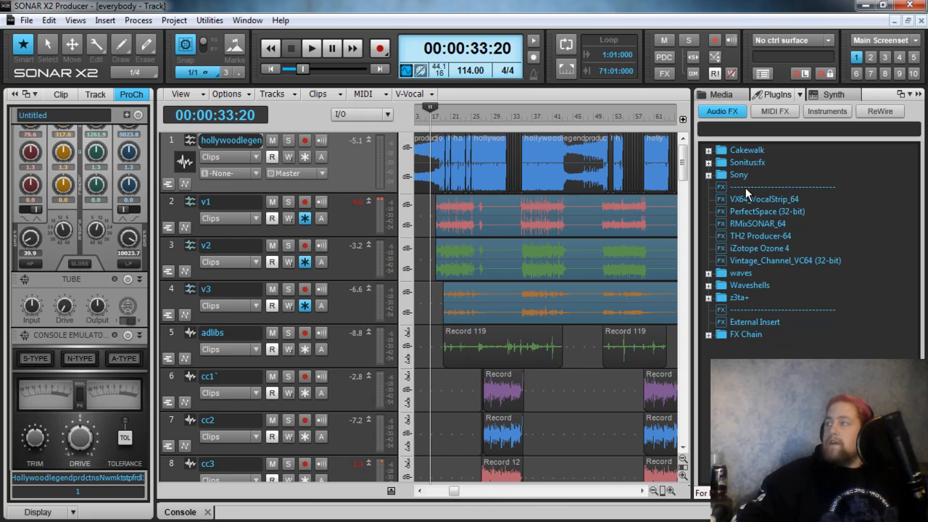
{"action": "left_click", "coordinate": [707, 280]}
{"action": "scroll", "coordinate": [759, 270], "scroll_direction": "down", "scroll_amount": 10}
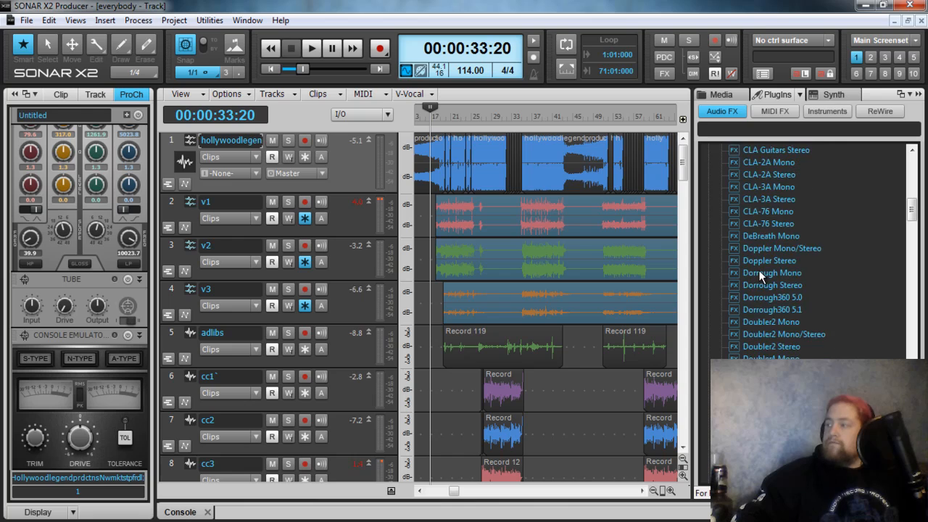
{"action": "scroll", "coordinate": [759, 270], "scroll_direction": "up", "scroll_amount": 10}
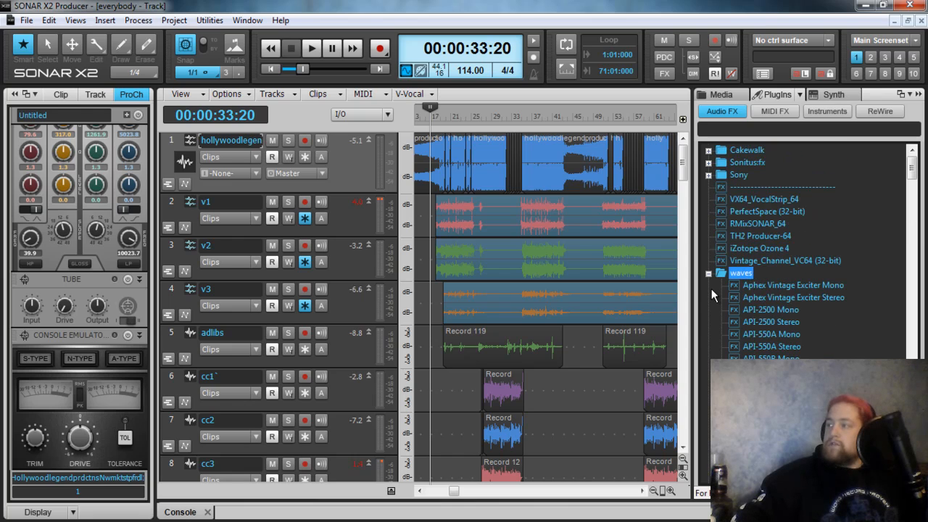
{"action": "left_click", "coordinate": [709, 274]}
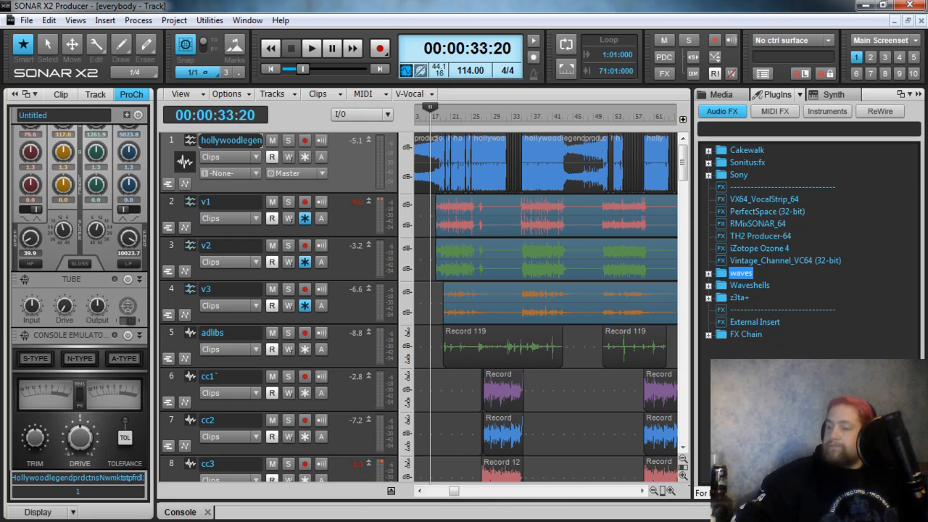
Look over the faders and effects bins of the track and bus strips in the console
{"action": "key", "text": "d"}
{"action": "scroll", "coordinate": [616, 369], "scroll_direction": "up", "scroll_amount": 5}
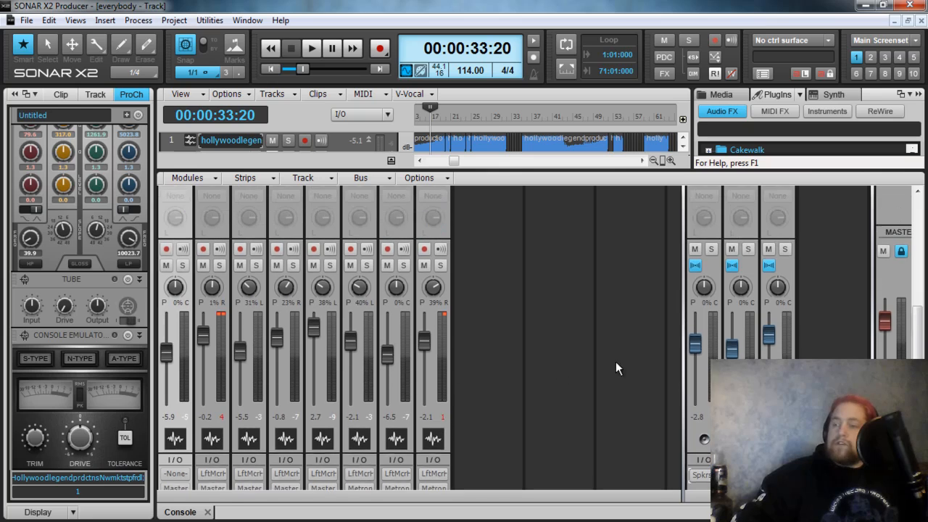
{"action": "scroll", "coordinate": [753, 302], "scroll_direction": "up", "scroll_amount": 2}
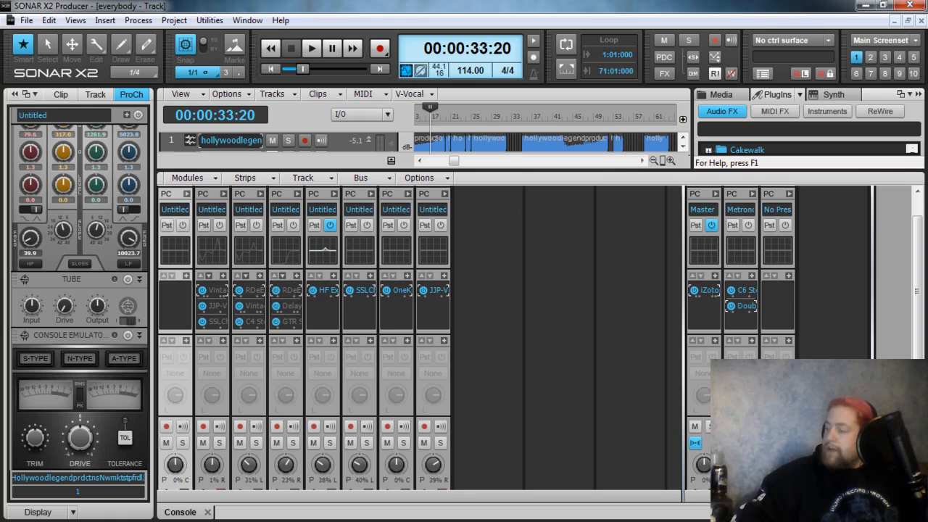
{"action": "key", "text": "d"}
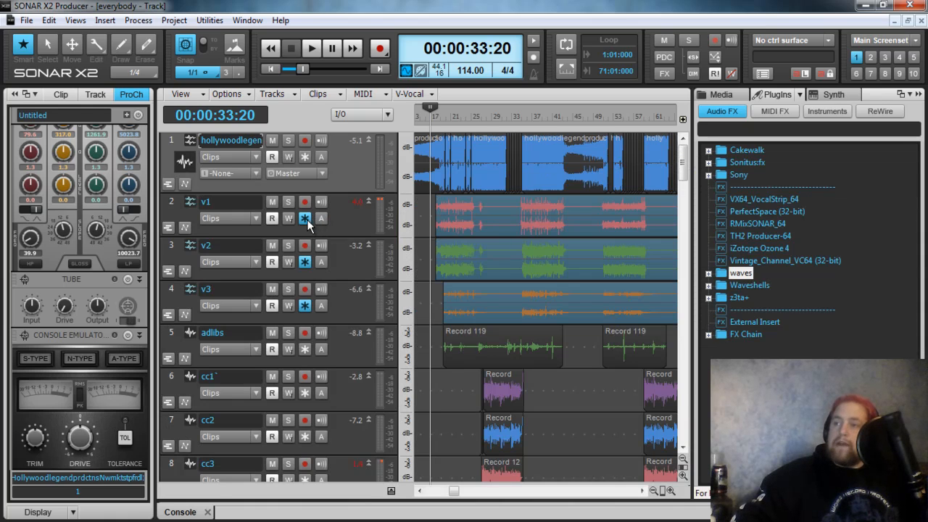
{"action": "left_click", "coordinate": [304, 262]}
{"action": "left_click", "coordinate": [306, 261]}
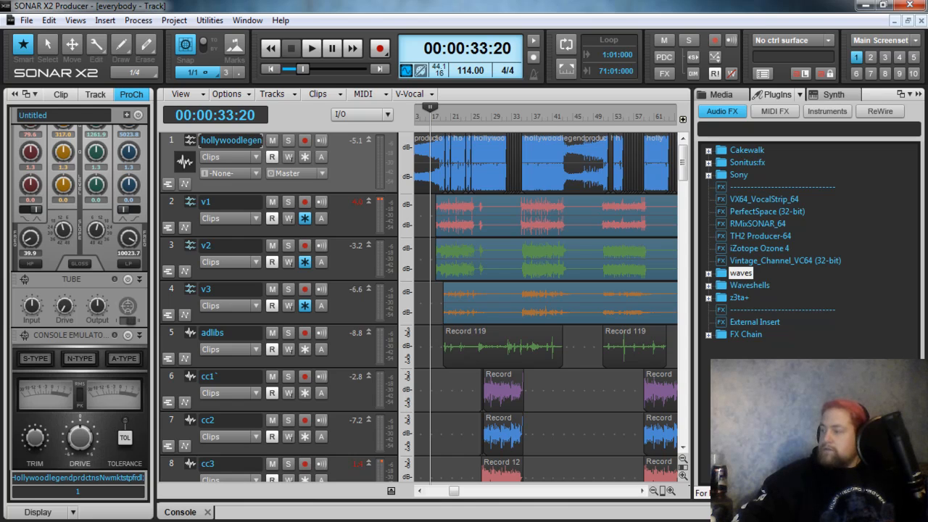
Select the v1 strip in the console and review its effects bin and the vocal tracks in the track view
{"action": "key", "text": "d"}
{"action": "scroll", "coordinate": [399, 318], "scroll_direction": "up", "scroll_amount": 5}
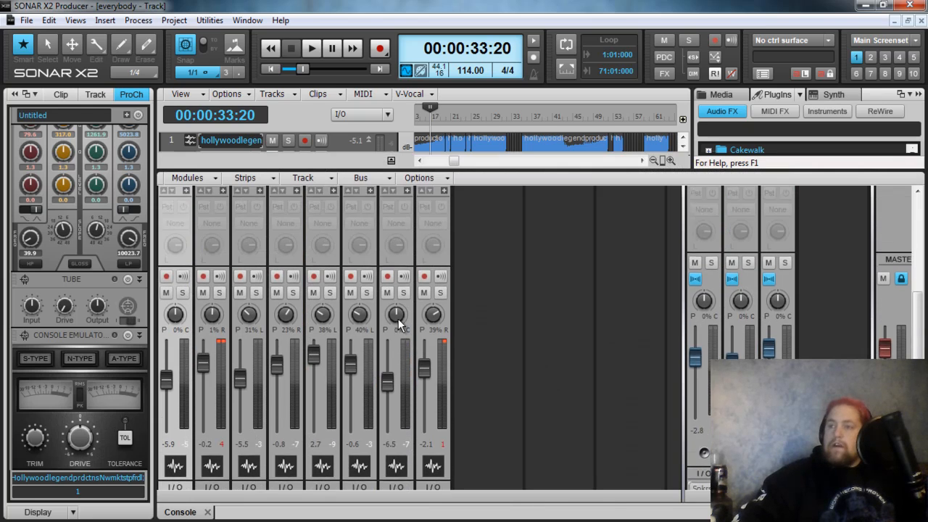
{"action": "scroll", "coordinate": [401, 309], "scroll_direction": "up", "scroll_amount": 2}
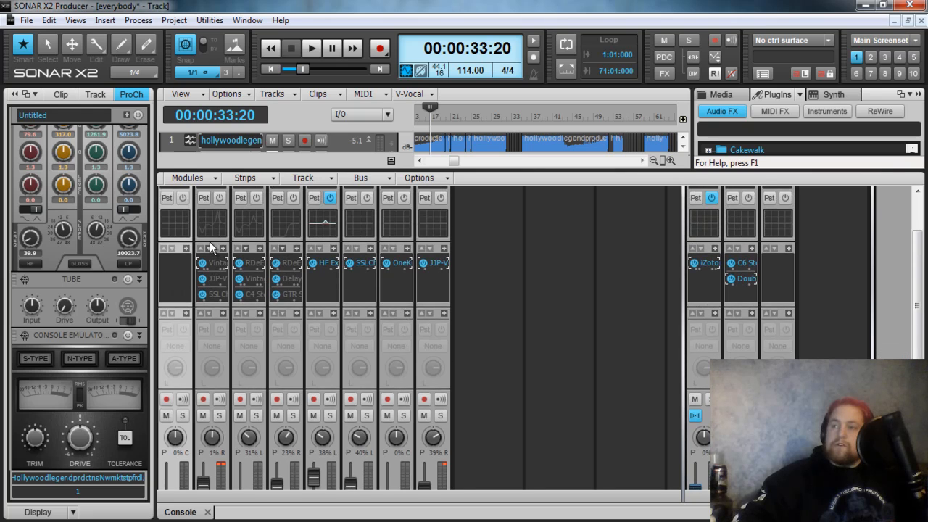
{"action": "left_click", "coordinate": [211, 253]}
{"action": "left_click", "coordinate": [201, 249]}
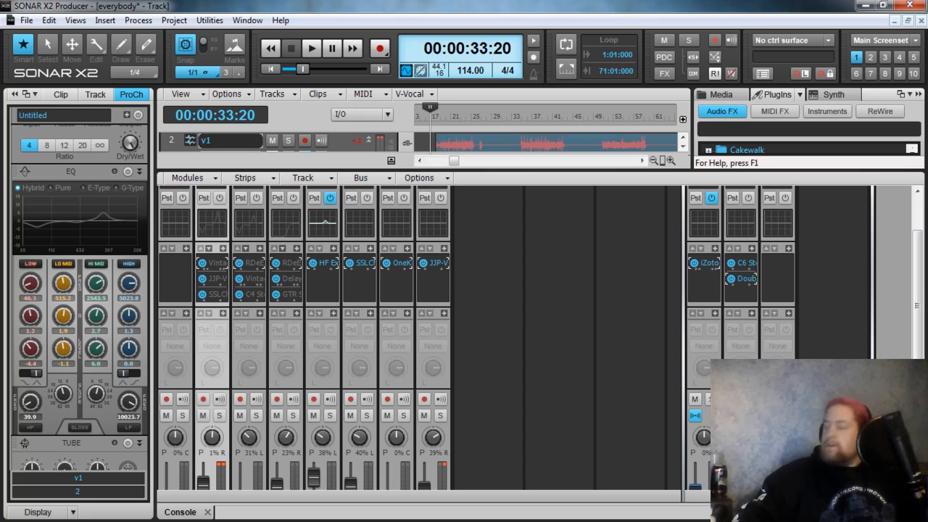
{"action": "key", "text": "d"}
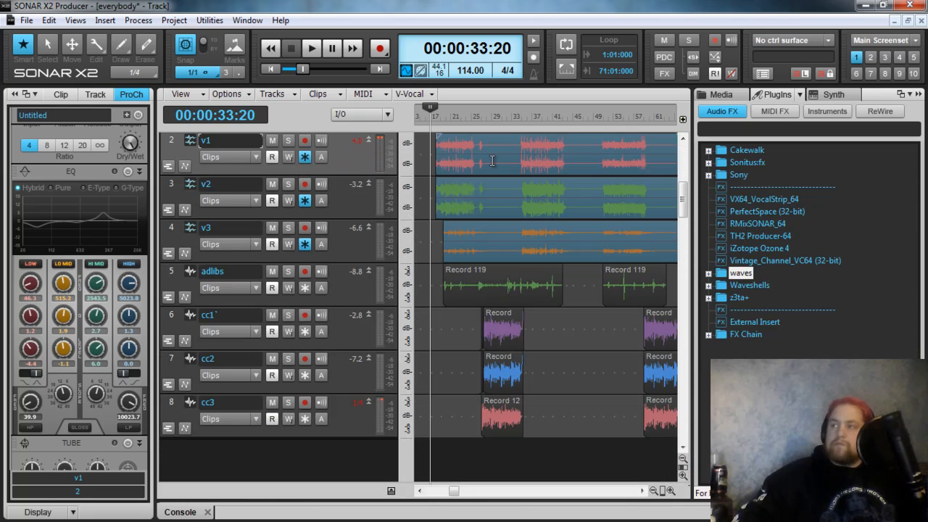
{"action": "scroll", "coordinate": [630, 232], "scroll_direction": "up", "scroll_amount": 1}
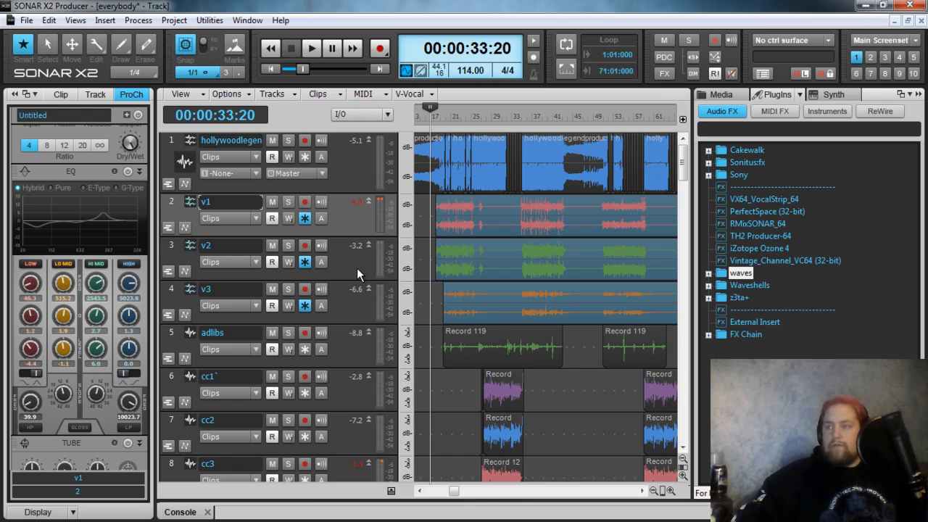
{"action": "scroll", "coordinate": [357, 268], "scroll_direction": "down", "scroll_amount": 4}
{"action": "scroll", "coordinate": [362, 269], "scroll_direction": "up", "scroll_amount": 3}
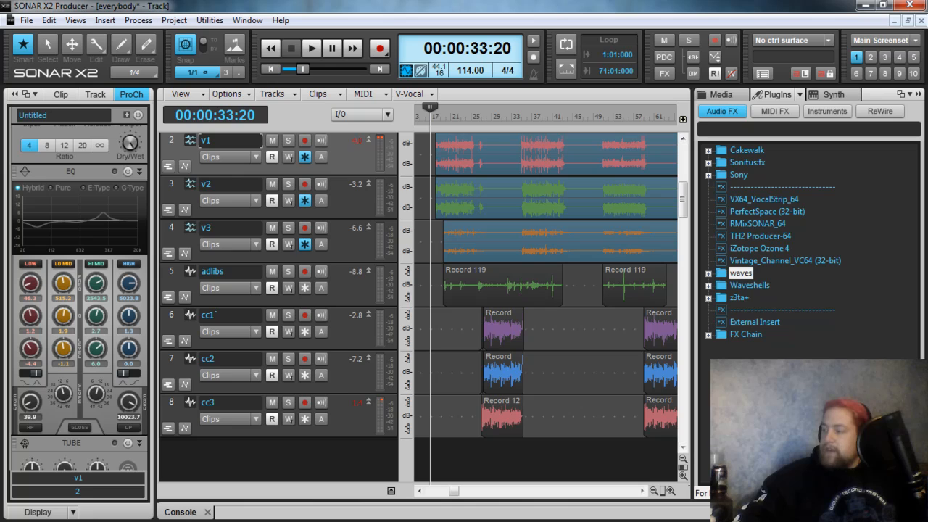
Open the iZotope Ozone 4 effect on the Master bus and dismiss its Preset Manager
{"action": "left_click", "coordinate": [918, 513]}
{"action": "scroll", "coordinate": [625, 355], "scroll_direction": "up", "scroll_amount": 5}
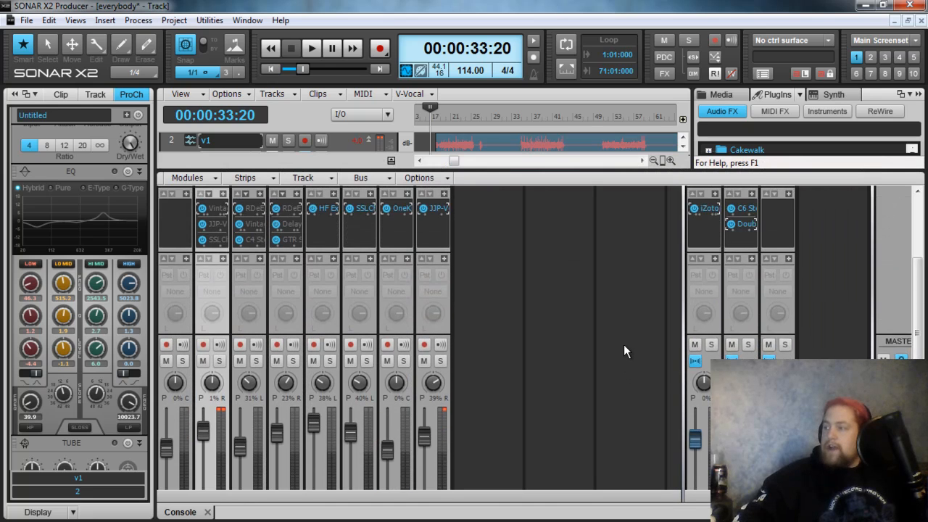
{"action": "scroll", "coordinate": [624, 346], "scroll_direction": "up", "scroll_amount": 4}
{"action": "left_click", "coordinate": [713, 309]}
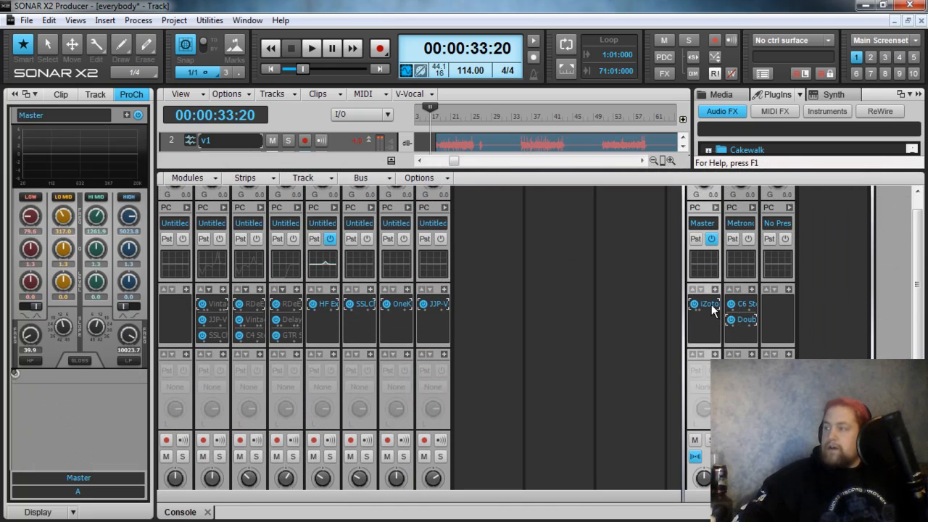
{"action": "double_click", "coordinate": [713, 308]}
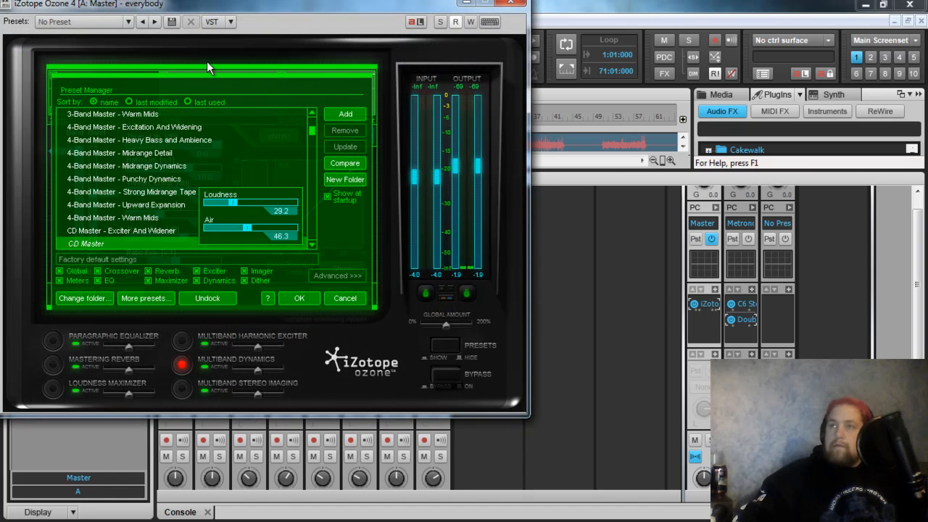
{"action": "left_click", "coordinate": [363, 295]}
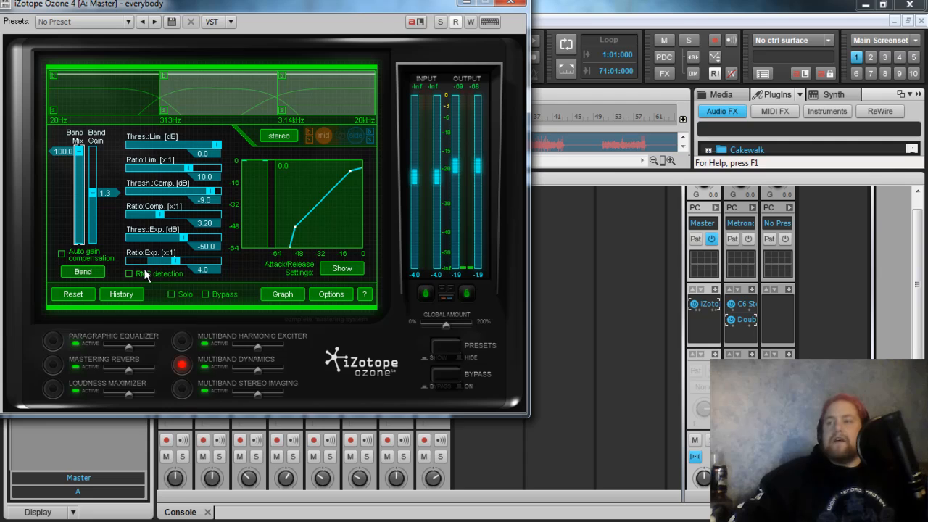
Move the crossover between the middle and high bands to 3.23 kHz and set the middle band's limiter threshold to -5.2 dB
{"action": "left_click", "coordinate": [230, 85]}
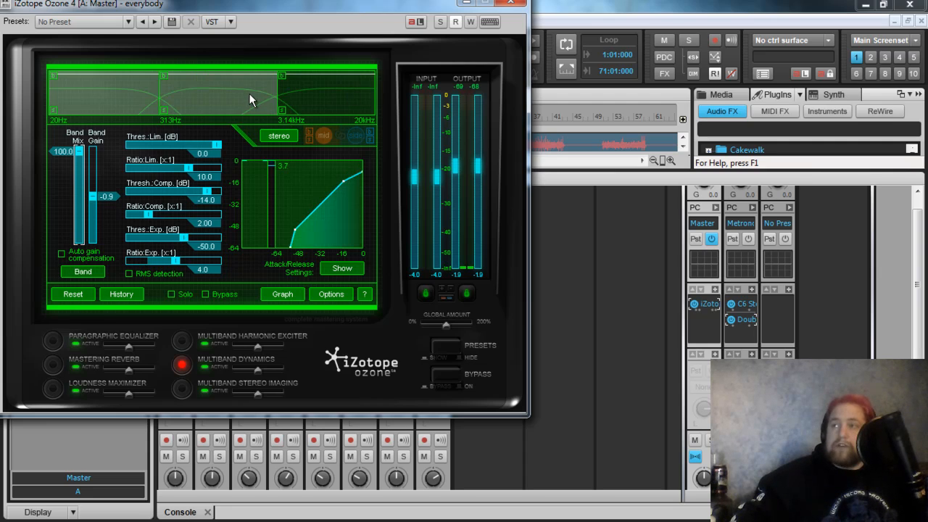
{"action": "mouse_move", "coordinate": [279, 95]}
{"action": "left_mouse_down"}
{"action": "mouse_move", "coordinate": [288, 95]}
{"action": "mouse_move", "coordinate": [280, 96]}
{"action": "left_mouse_up"}
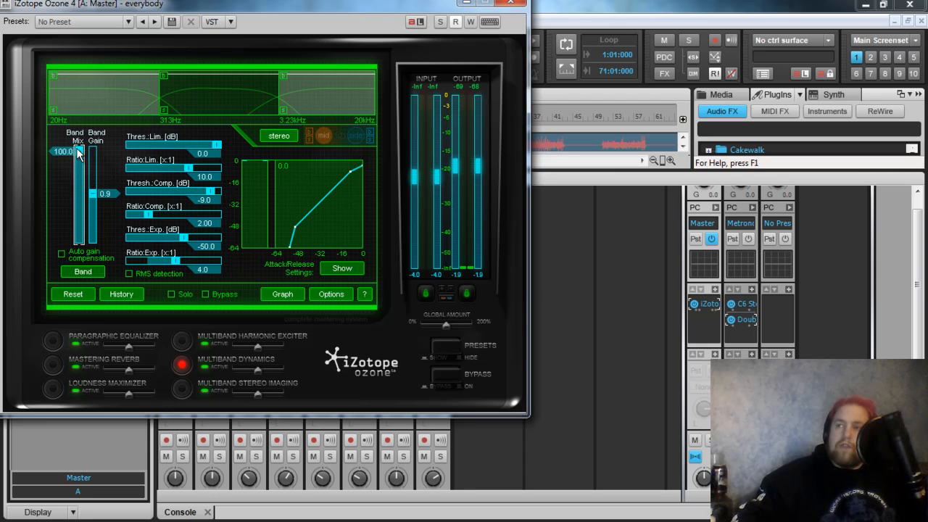
{"action": "mouse_move", "coordinate": [78, 155]}
{"action": "left_mouse_down"}
{"action": "mouse_move", "coordinate": [86, 243]}
{"action": "mouse_move", "coordinate": [83, 153]}
{"action": "mouse_move", "coordinate": [92, 142]}
{"action": "left_mouse_up"}
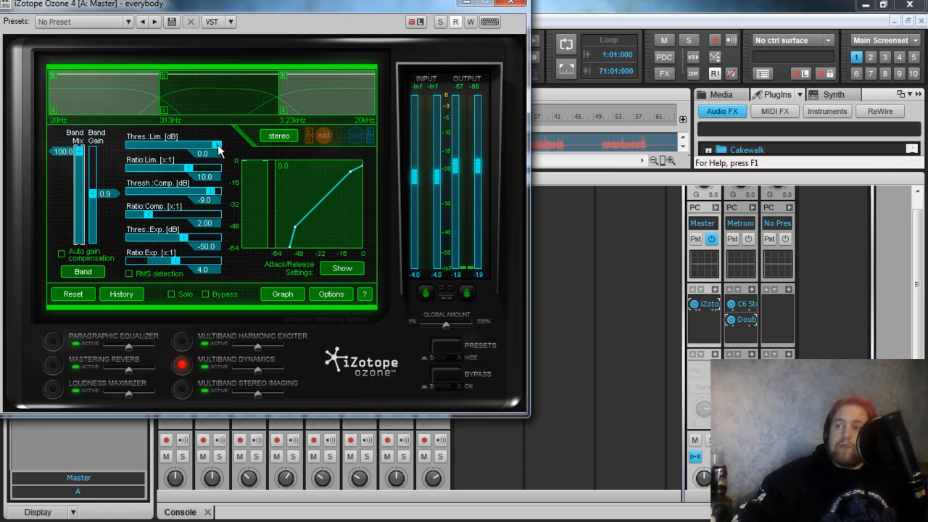
{"action": "left_click_drag", "start_coordinate": [219, 146], "coordinate": [219, 147]}
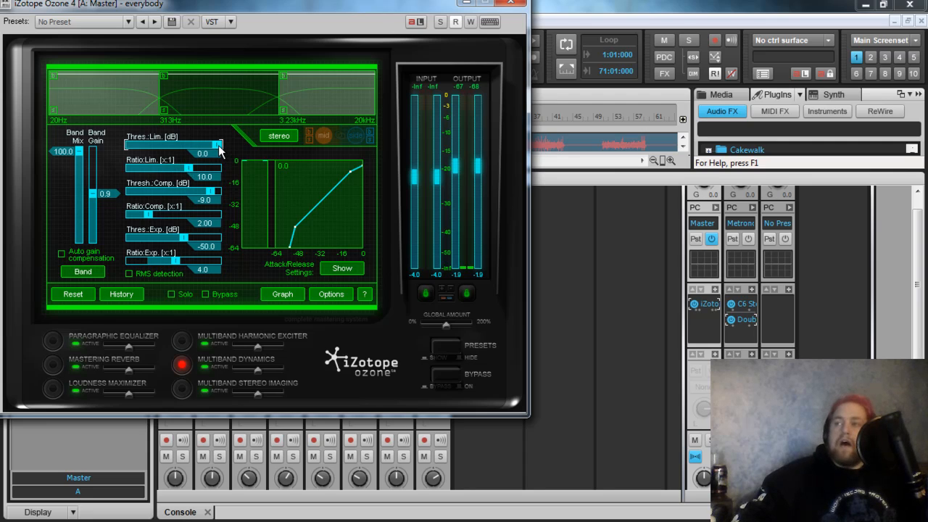
{"action": "left_click_drag", "start_coordinate": [218, 145], "coordinate": [216, 145]}
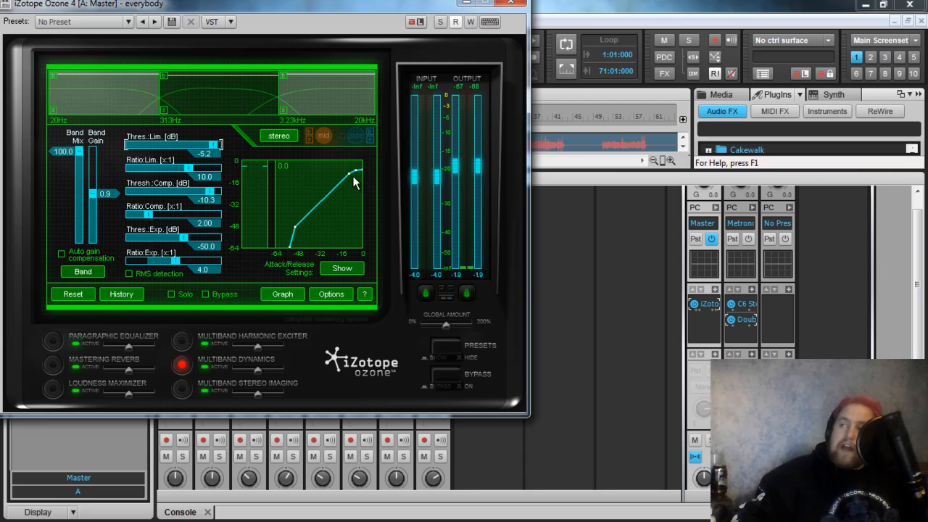
Select the high band in the multiband dynamics and set its compressor threshold to -15.5 dB
{"action": "left_click", "coordinate": [332, 113]}
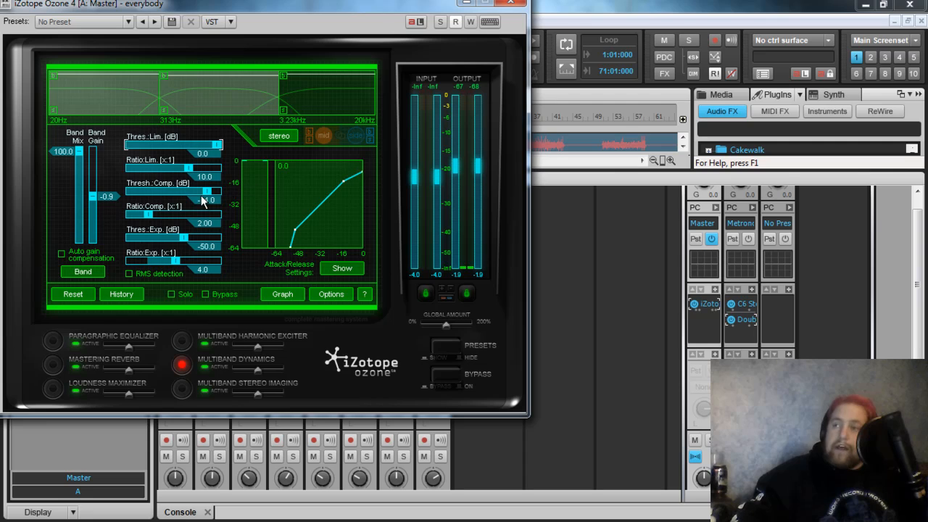
{"action": "left_click_drag", "start_coordinate": [207, 197], "coordinate": [195, 190]}
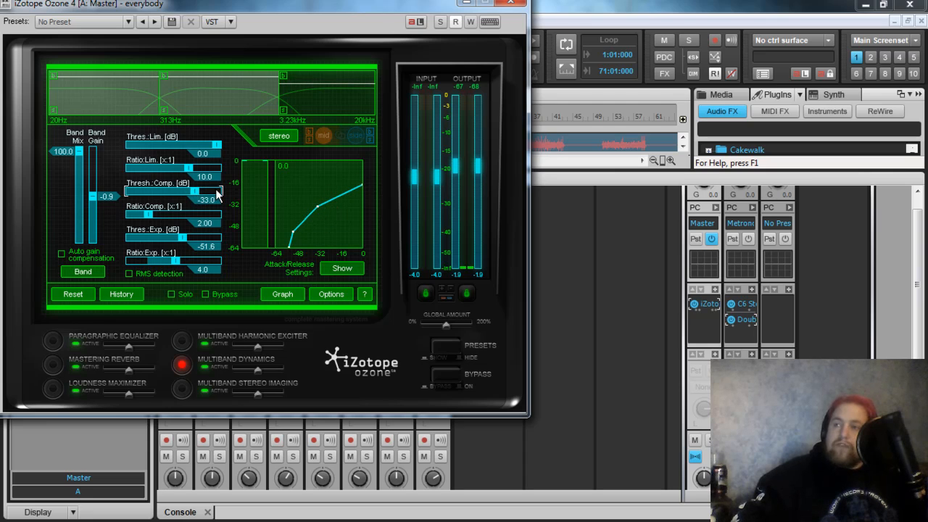
{"action": "left_click_drag", "start_coordinate": [196, 190], "coordinate": [206, 192]}
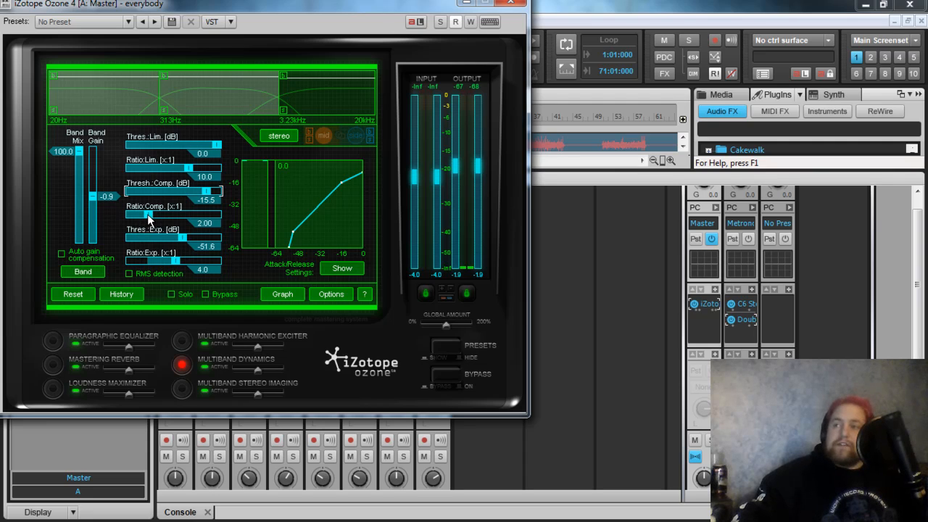
Try several compressor ratios up to 30.0 on the high band and settle on 3.02
{"action": "left_click_drag", "start_coordinate": [149, 218], "coordinate": [171, 225]}
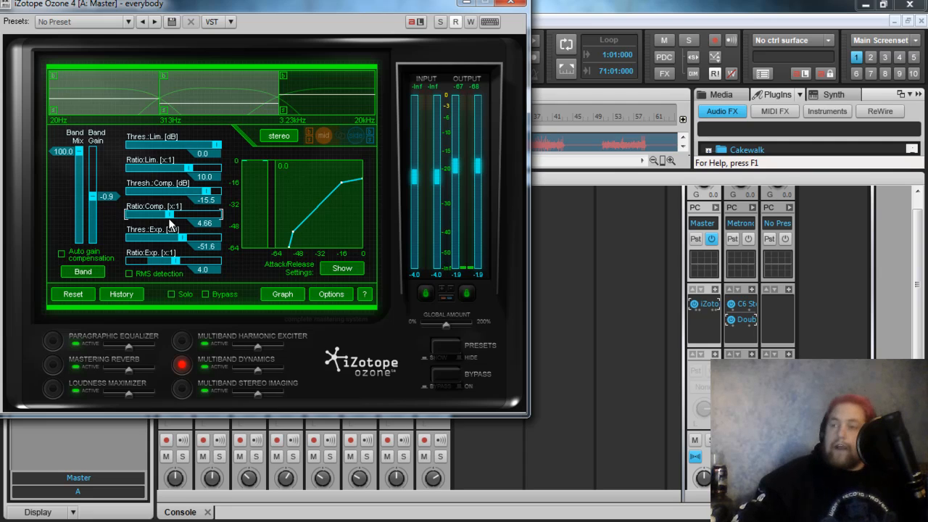
{"action": "left_click_drag", "start_coordinate": [170, 226], "coordinate": [250, 225]}
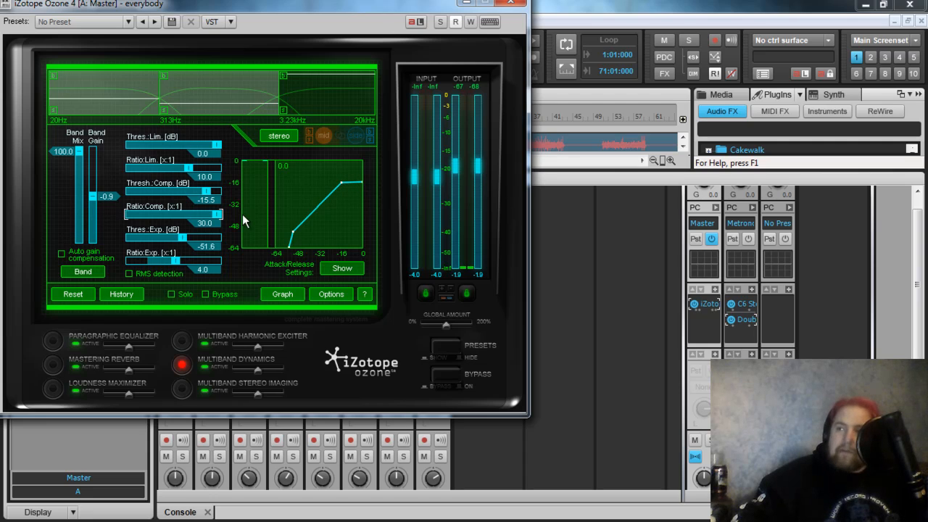
{"action": "left_click_drag", "start_coordinate": [219, 215], "coordinate": [182, 209]}
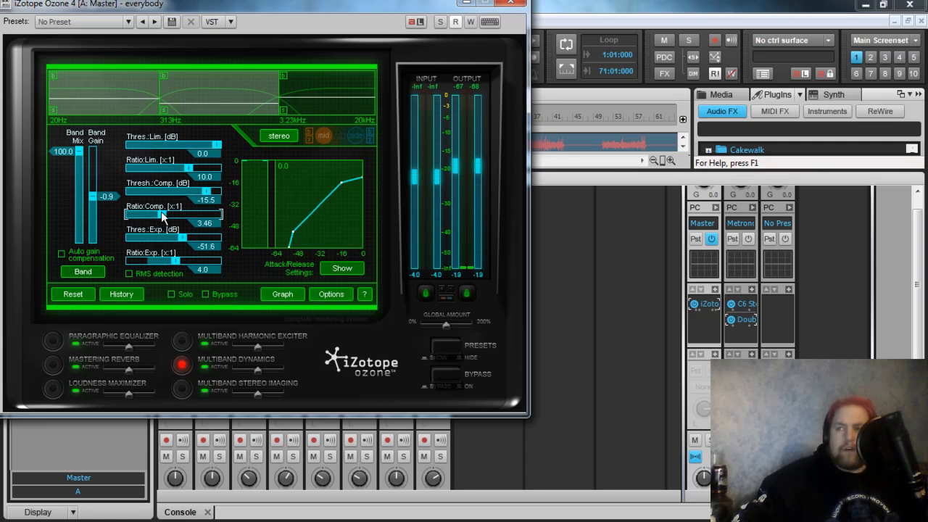
{"action": "left_click_drag", "start_coordinate": [162, 215], "coordinate": [183, 244]}
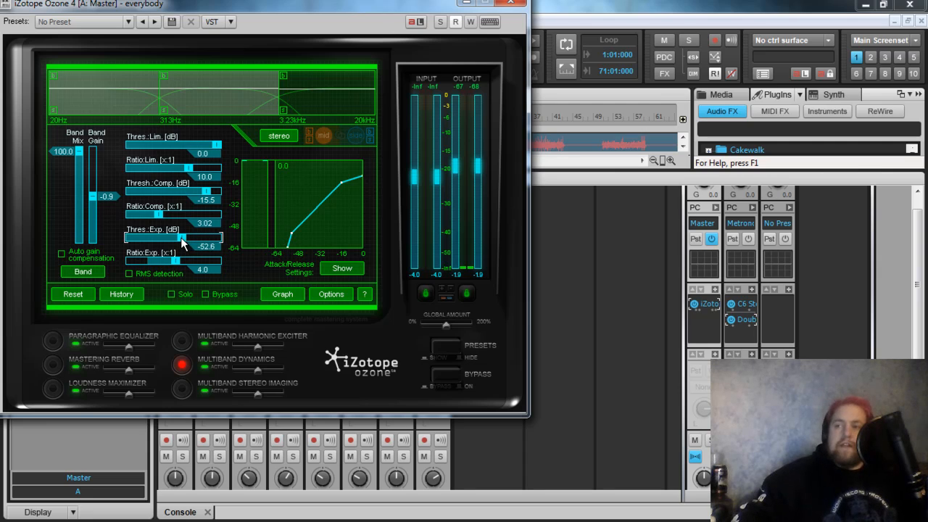
Set the high band's expander threshold to -55.7 dB and its expander ratio to 1.8
{"action": "left_click_drag", "start_coordinate": [181, 237], "coordinate": [179, 241]}
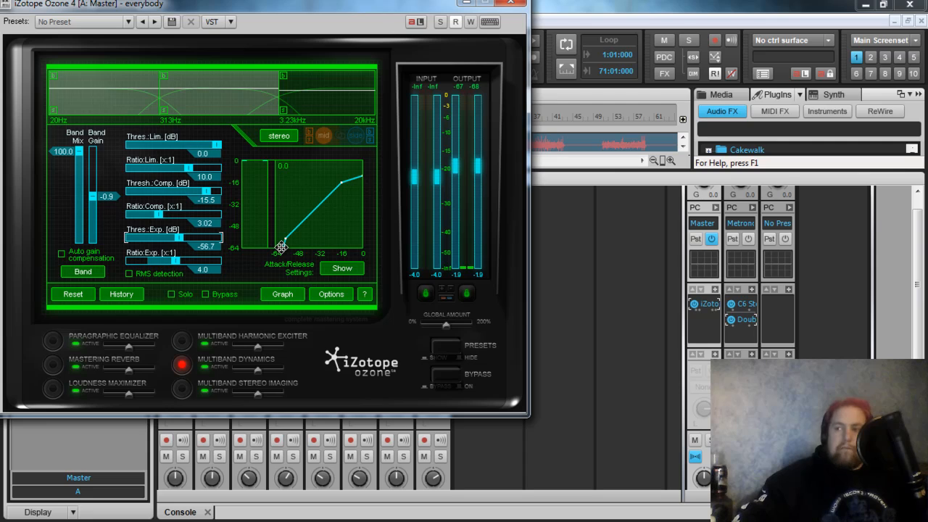
{"action": "mouse_move", "coordinate": [186, 245]}
{"action": "left_mouse_down"}
{"action": "mouse_move", "coordinate": [178, 243]}
{"action": "mouse_move", "coordinate": [192, 243]}
{"action": "left_mouse_up"}
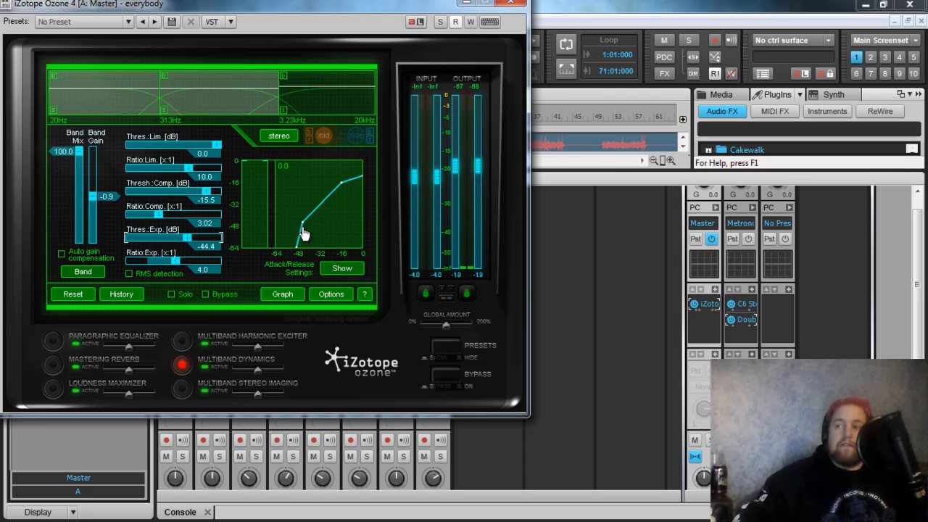
{"action": "mouse_move", "coordinate": [187, 243]}
{"action": "left_mouse_down"}
{"action": "mouse_move", "coordinate": [162, 266]}
{"action": "mouse_move", "coordinate": [106, 265]}
{"action": "mouse_move", "coordinate": [236, 255]}
{"action": "mouse_move", "coordinate": [131, 262]}
{"action": "mouse_move", "coordinate": [166, 261]}
{"action": "mouse_move", "coordinate": [181, 240]}
{"action": "left_mouse_up"}
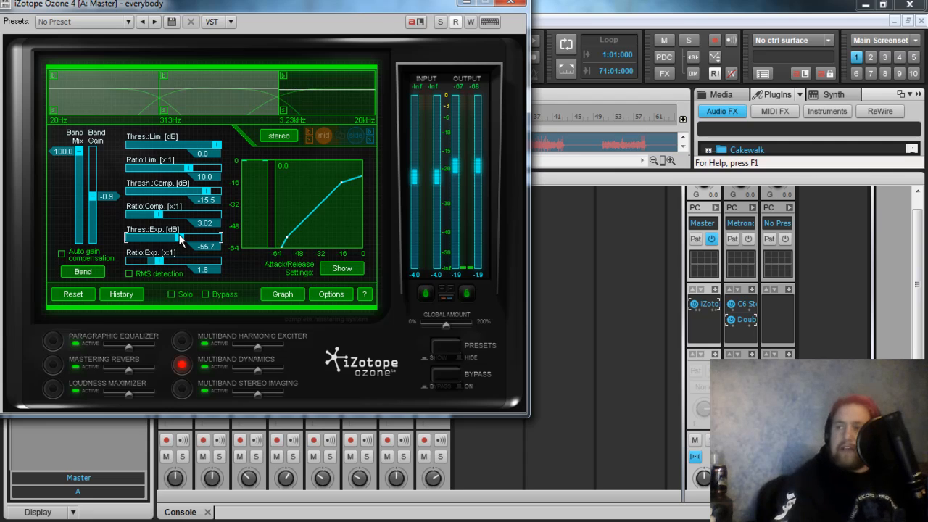
Play the song while reviewing the middle and low bands' dynamics settings, and close the Ozone 4 window
{"action": "key", "text": "space"}
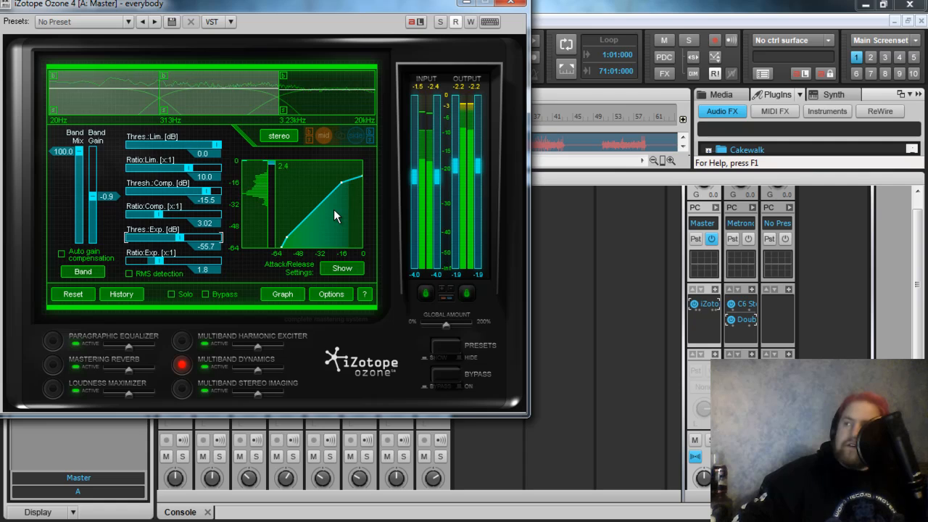
{"action": "left_click", "coordinate": [238, 106]}
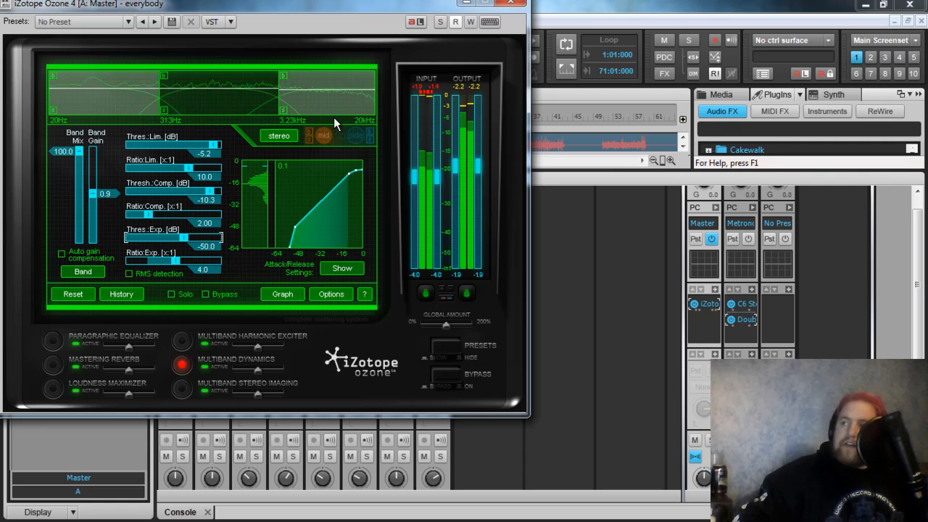
{"action": "left_click", "coordinate": [119, 106]}
{"action": "left_click", "coordinate": [229, 93]}
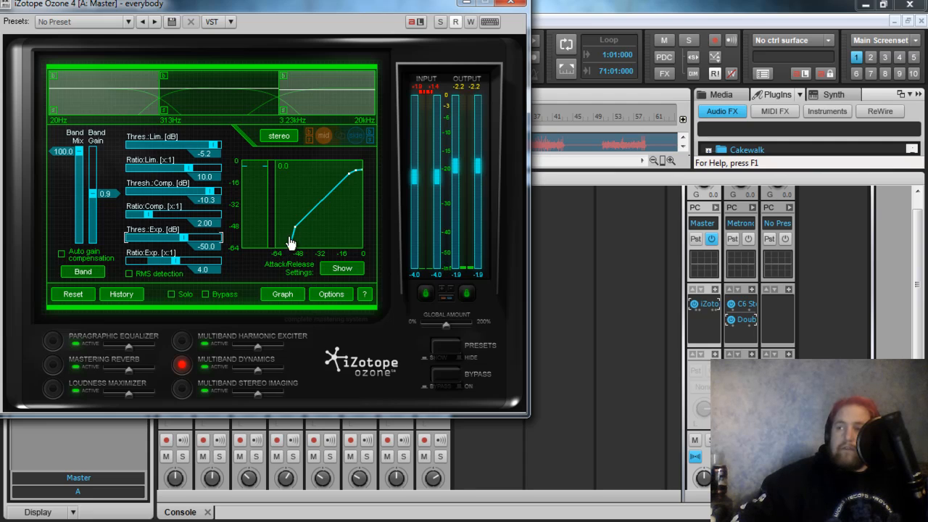
{"action": "left_click", "coordinate": [103, 102]}
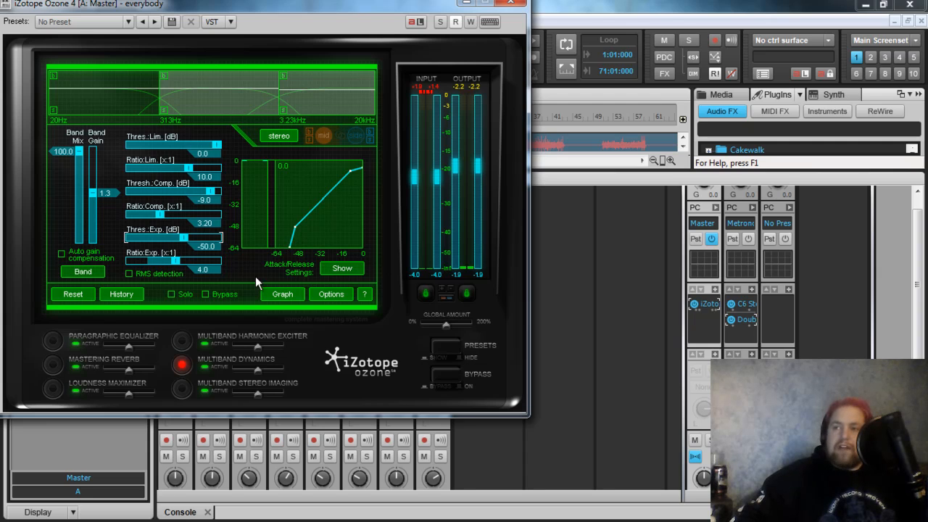
{"action": "left_click", "coordinate": [510, 3]}
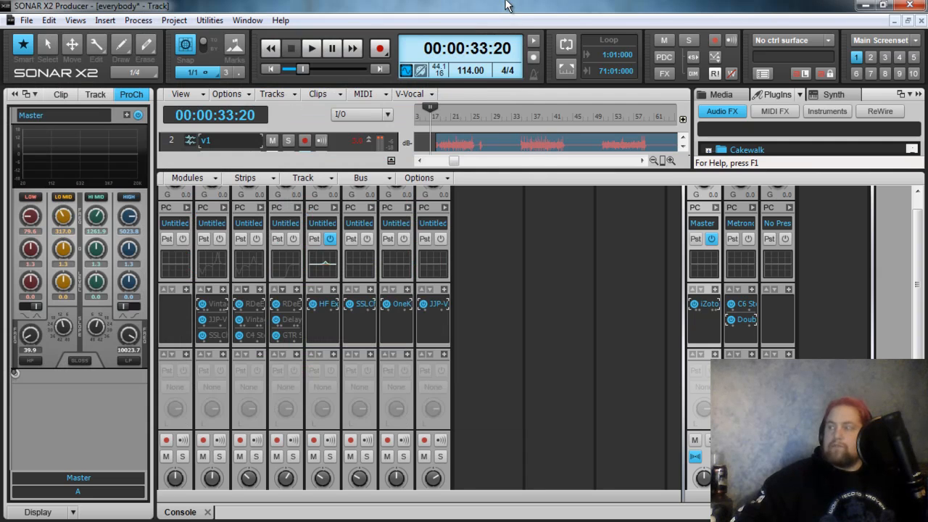
{"action": "right_click", "coordinate": [361, 318]}
{"action": "left_click", "coordinate": [592, 315]}
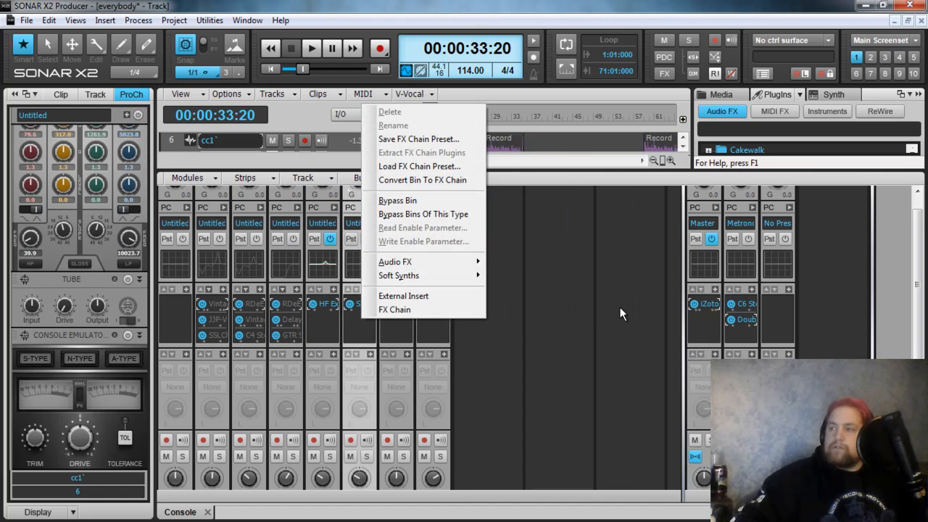
{"action": "mouse_move", "coordinate": [441, 261]}
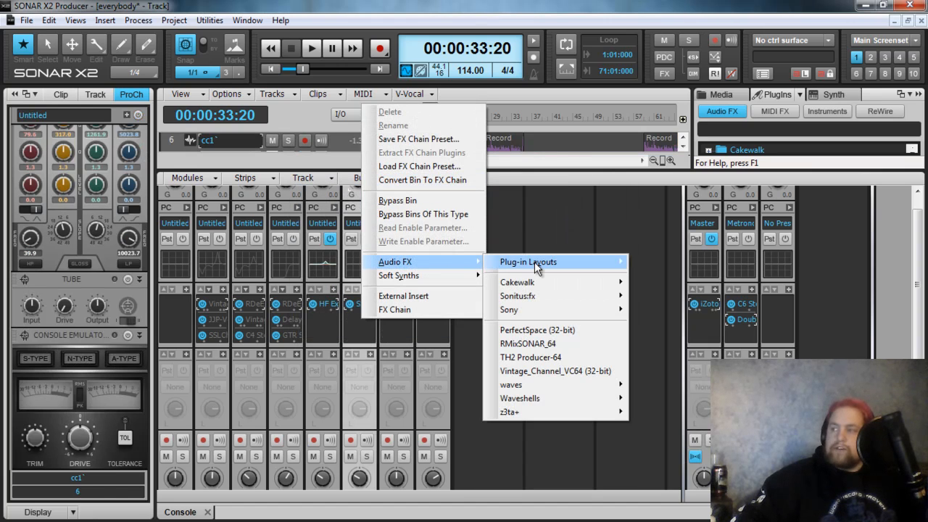
{"action": "mouse_move", "coordinate": [540, 283]}
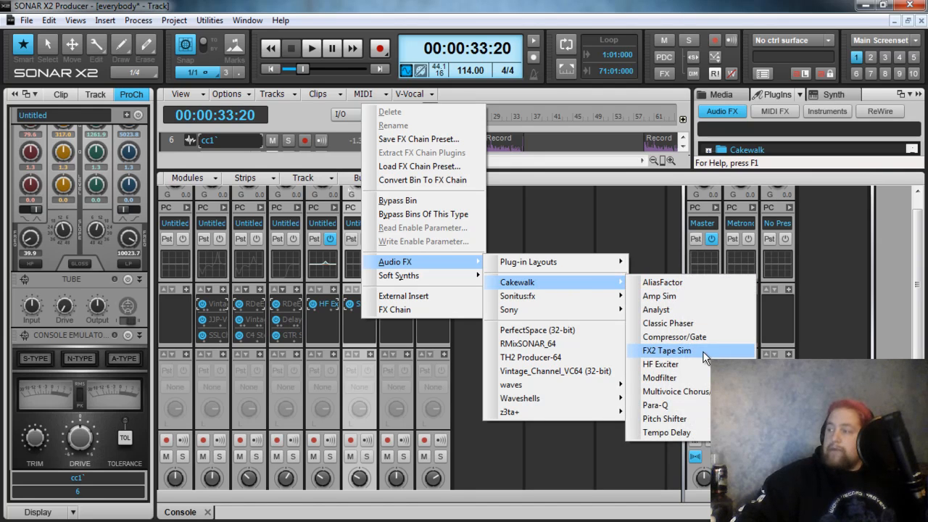
{"action": "left_click", "coordinate": [674, 338]}
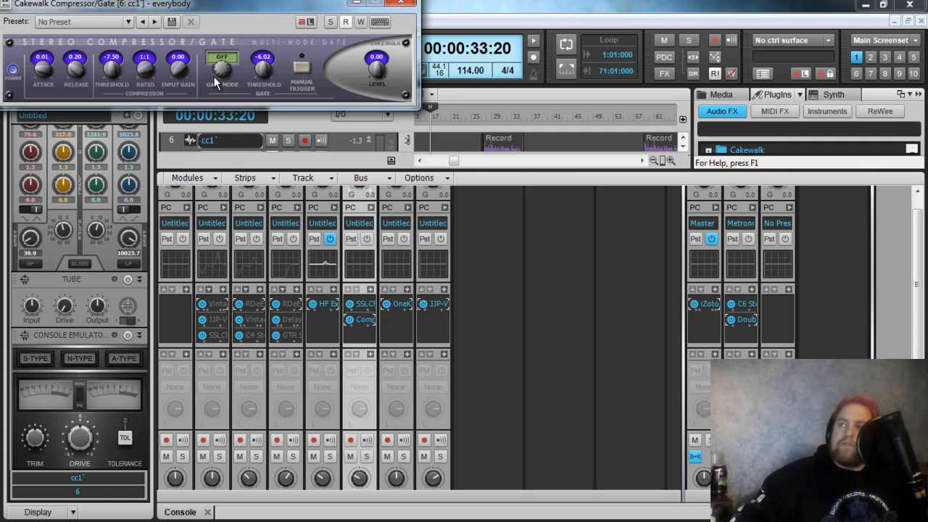
{"action": "left_click", "coordinate": [402, 3]}
{"action": "right_click", "coordinate": [360, 322]}
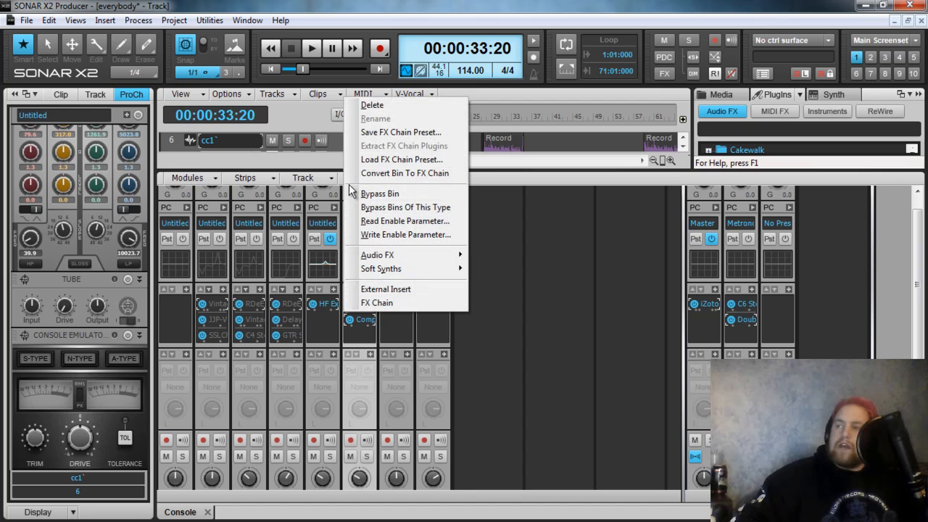
{"action": "left_click", "coordinate": [372, 105]}
Insert the Sonitus:fx Compressor in the cc1 track's effects bin and load its Vocals (GR 4-10dB) preset
{"action": "right_click", "coordinate": [353, 322]}
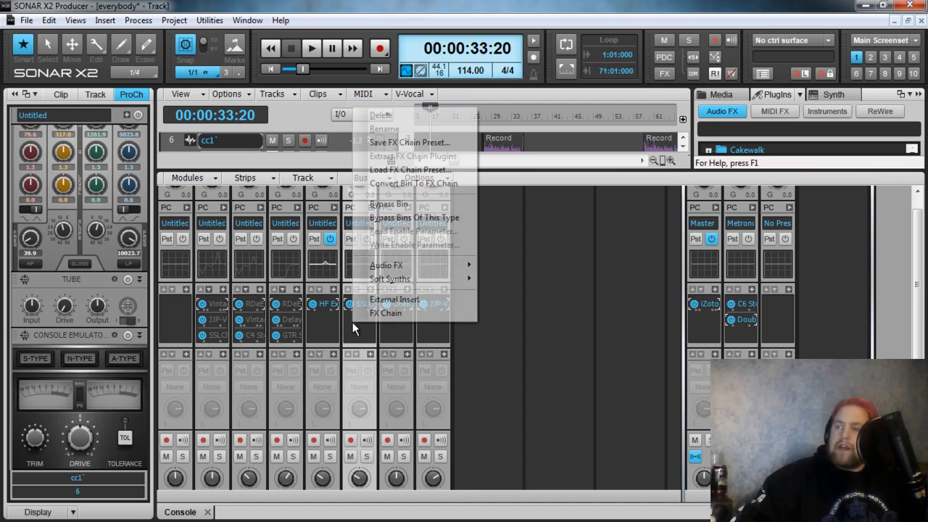
{"action": "mouse_move", "coordinate": [403, 265]}
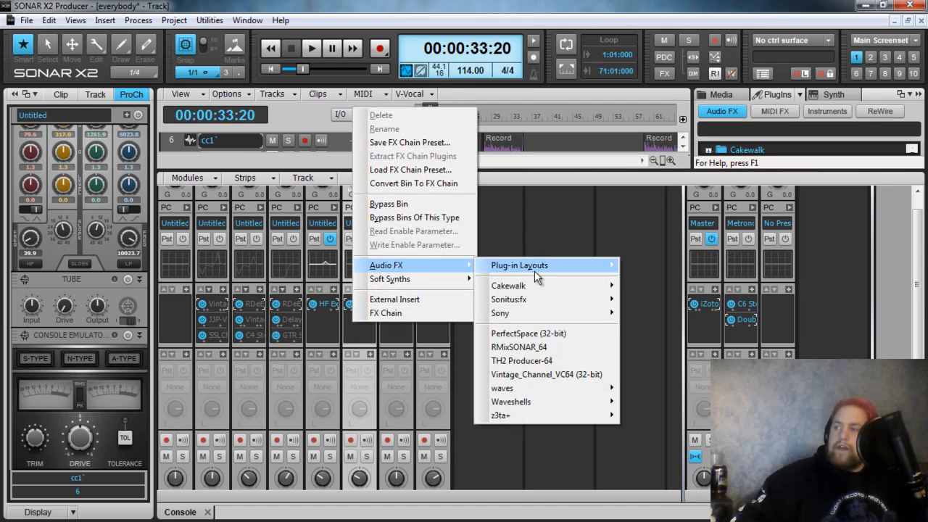
{"action": "mouse_move", "coordinate": [577, 297]}
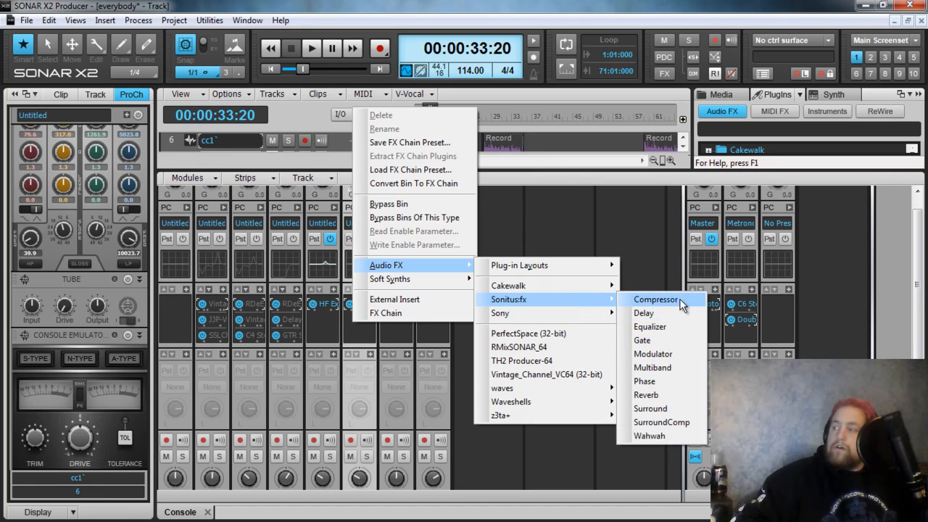
{"action": "left_click", "coordinate": [678, 300]}
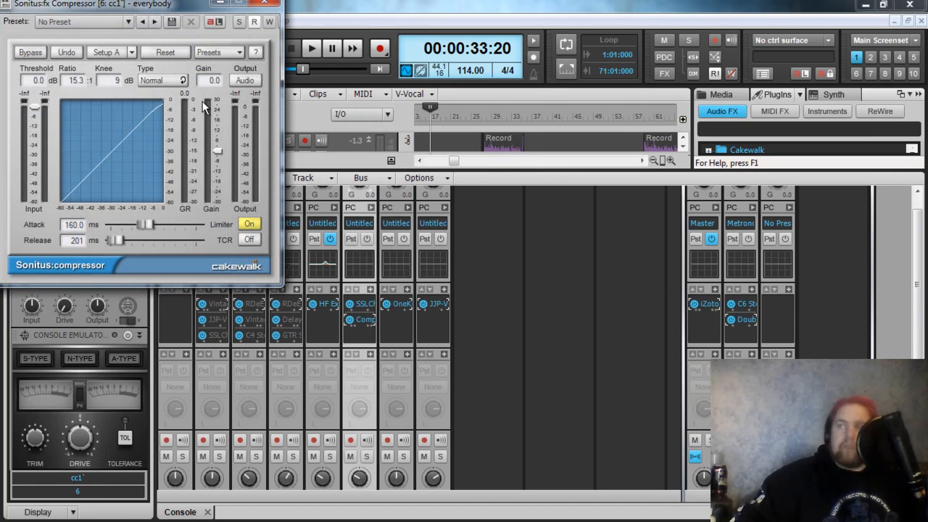
{"action": "left_click_drag", "start_coordinate": [121, 4], "coordinate": [181, 40]}
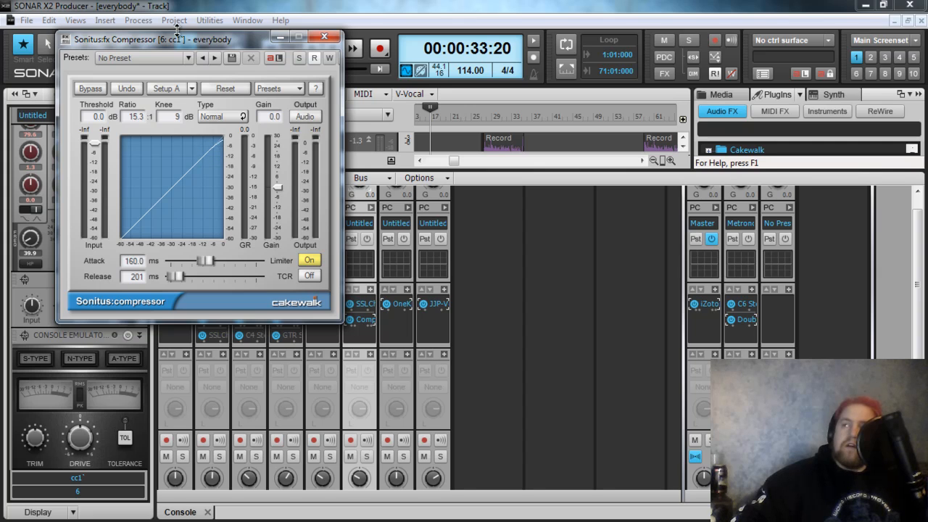
{"action": "left_click", "coordinate": [188, 58]}
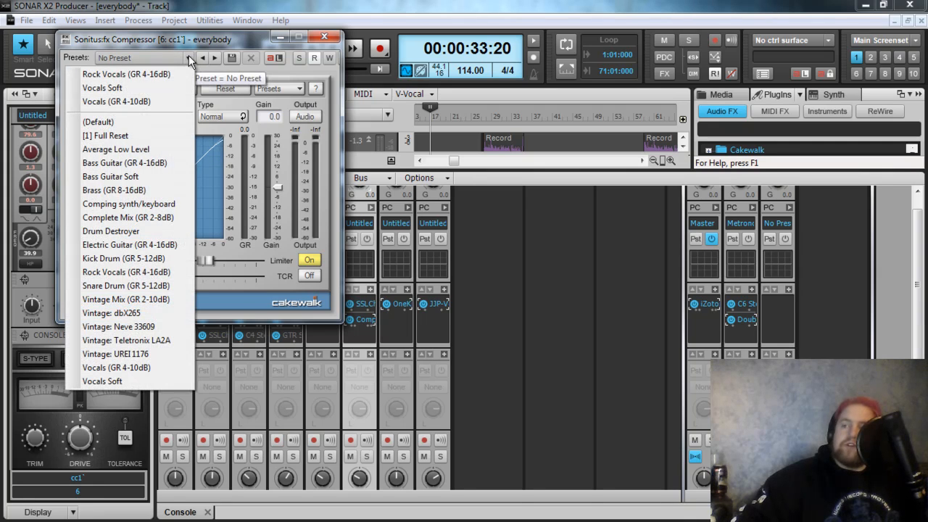
{"action": "left_click", "coordinate": [116, 367]}
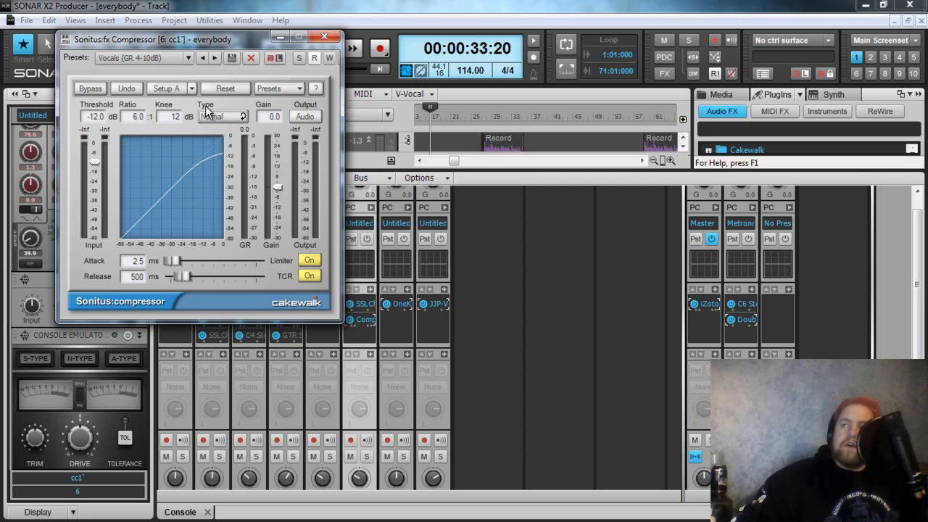
Try compressor knee settings from Hard up to 17 dB and settle on 10 dB
{"action": "left_click", "coordinate": [174, 116]}
{"action": "mouse_move", "coordinate": [172, 114]}
{"action": "left_mouse_down"}
{"action": "mouse_move", "coordinate": [193, 123]}
{"action": "mouse_move", "coordinate": [161, 127]}
{"action": "left_mouse_up"}
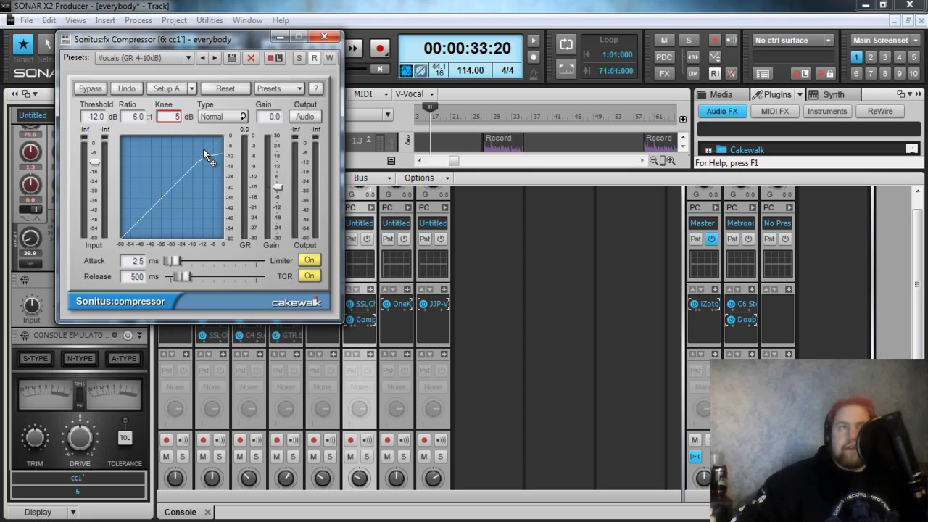
{"action": "scroll", "coordinate": [177, 119], "scroll_direction": "down", "scroll_amount": 3}
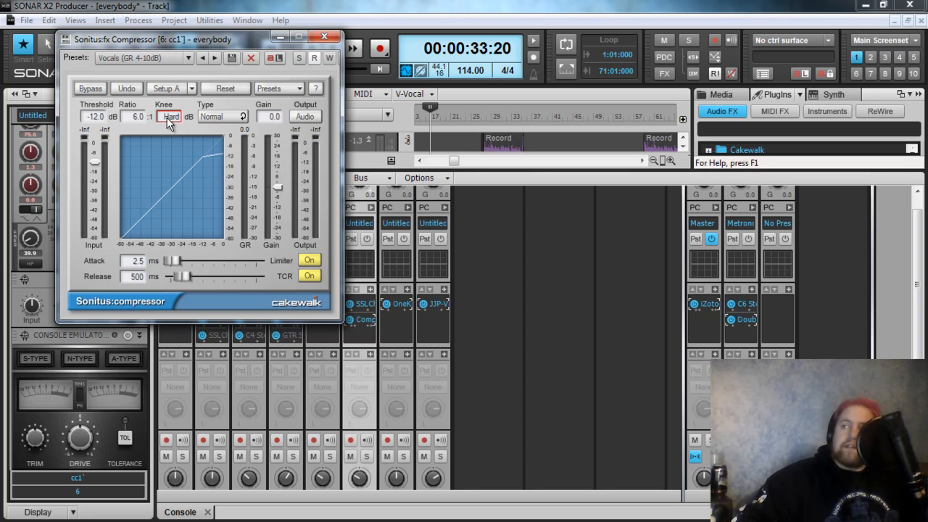
{"action": "scroll", "coordinate": [155, 117], "scroll_direction": "up", "scroll_amount": 4}
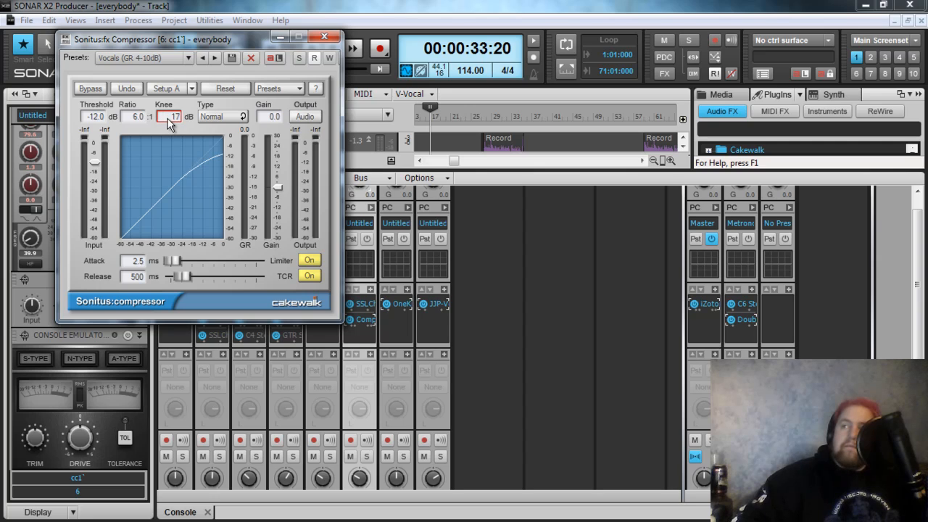
{"action": "scroll", "coordinate": [163, 117], "scroll_direction": "down", "scroll_amount": 2}
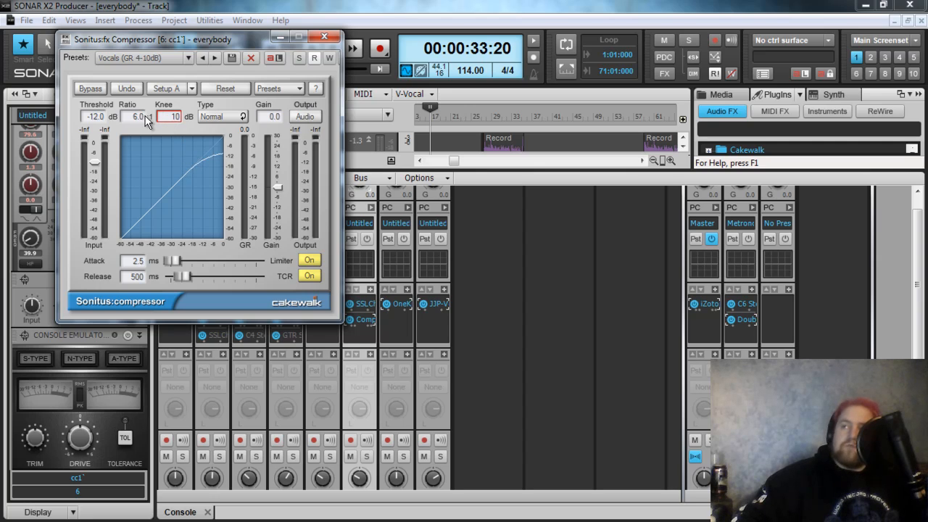
Set the compressor's ratio to 3.6:1 and its threshold to -17.4 dB
{"action": "mouse_move", "coordinate": [142, 117]}
{"action": "left_mouse_down"}
{"action": "mouse_move", "coordinate": [32, 129]}
{"action": "mouse_move", "coordinate": [157, 121]}
{"action": "left_mouse_up"}
{"action": "mouse_move", "coordinate": [92, 119]}
{"action": "left_mouse_down"}
{"action": "mouse_move", "coordinate": [18, 116]}
{"action": "mouse_move", "coordinate": [87, 117]}
{"action": "left_mouse_up"}
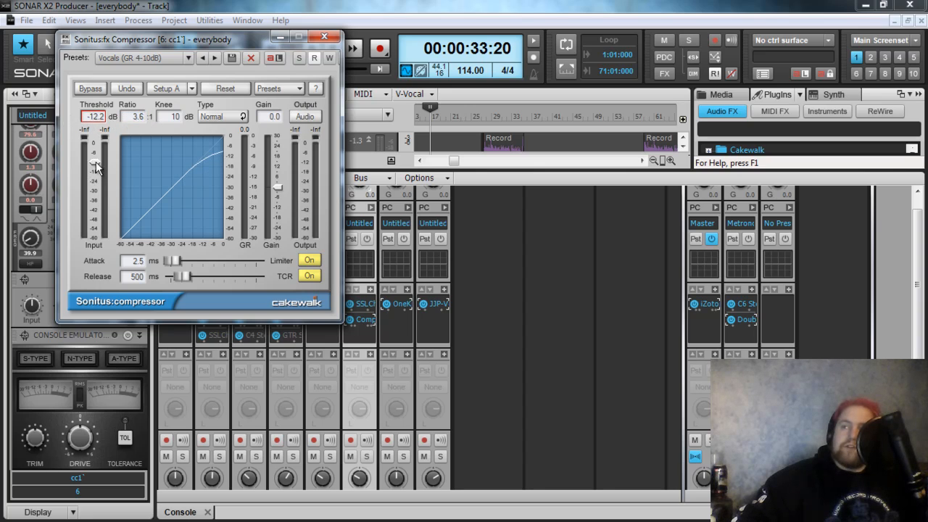
{"action": "mouse_move", "coordinate": [95, 164]}
{"action": "left_mouse_down"}
{"action": "mouse_move", "coordinate": [95, 187]}
{"action": "mouse_move", "coordinate": [95, 170]}
{"action": "left_mouse_up"}
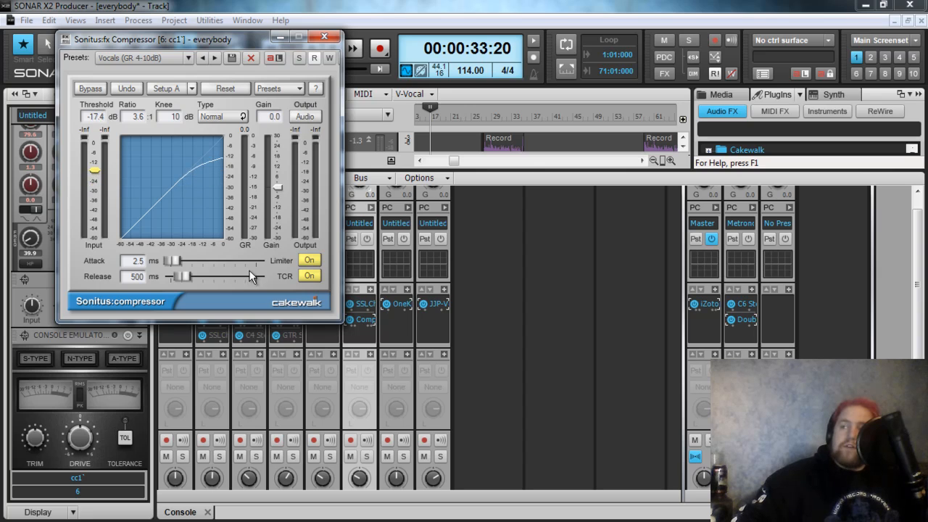
Set the compressor's attack to 23.5 ms and release to 583 ms, and raise its gain to 1.3
{"action": "left_click_drag", "start_coordinate": [174, 261], "coordinate": [183, 276]}
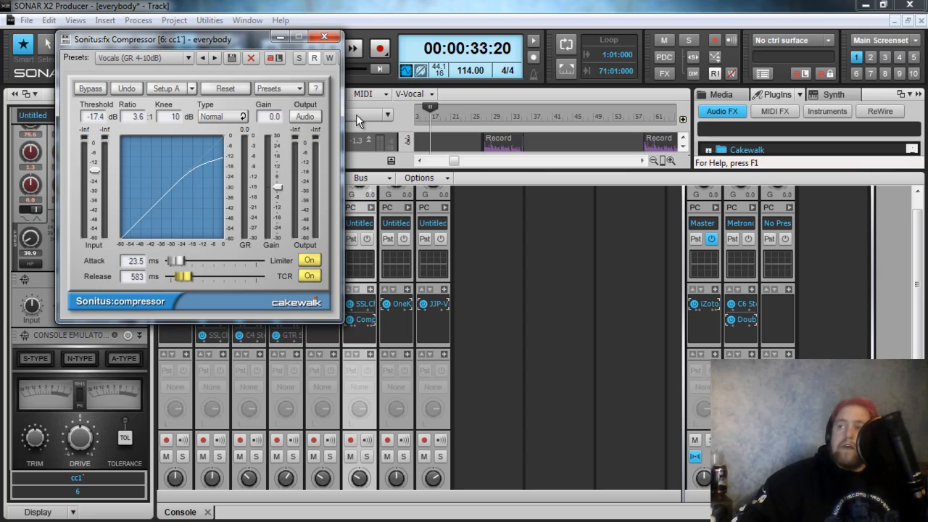
{"action": "left_click_drag", "start_coordinate": [277, 187], "coordinate": [277, 185]}
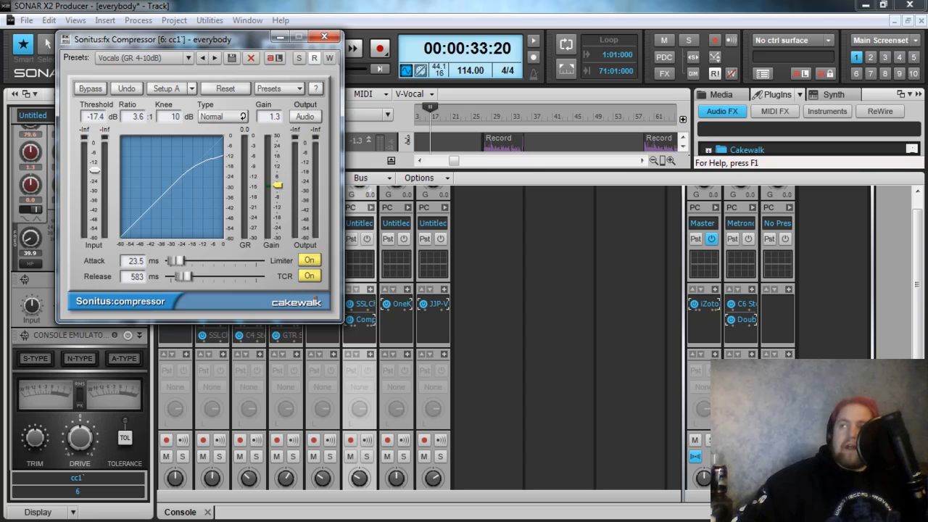